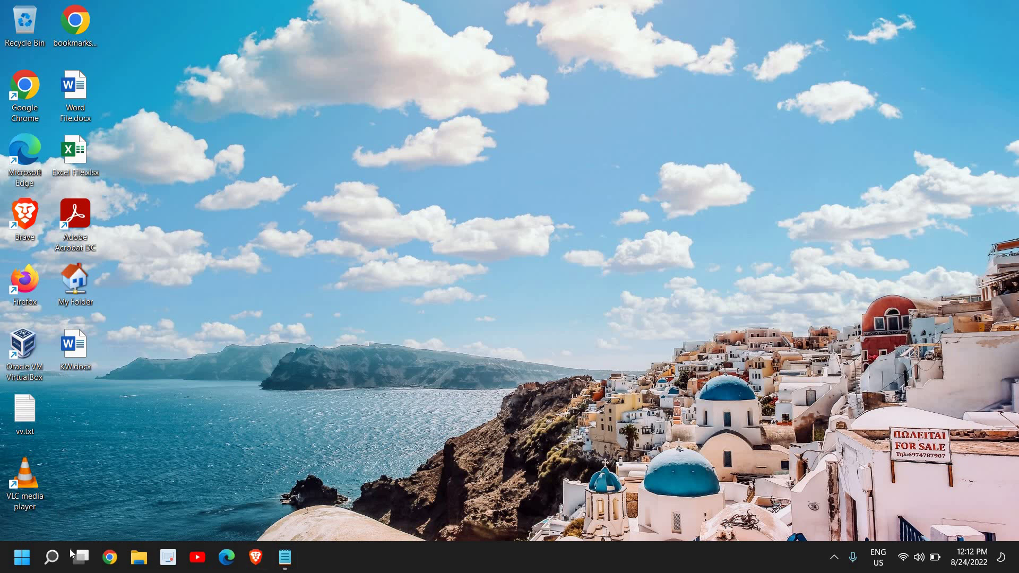
- Search Windows for cmd and launch Command Prompt as administrator
{"action": "left_click", "coordinate": [53, 557]}
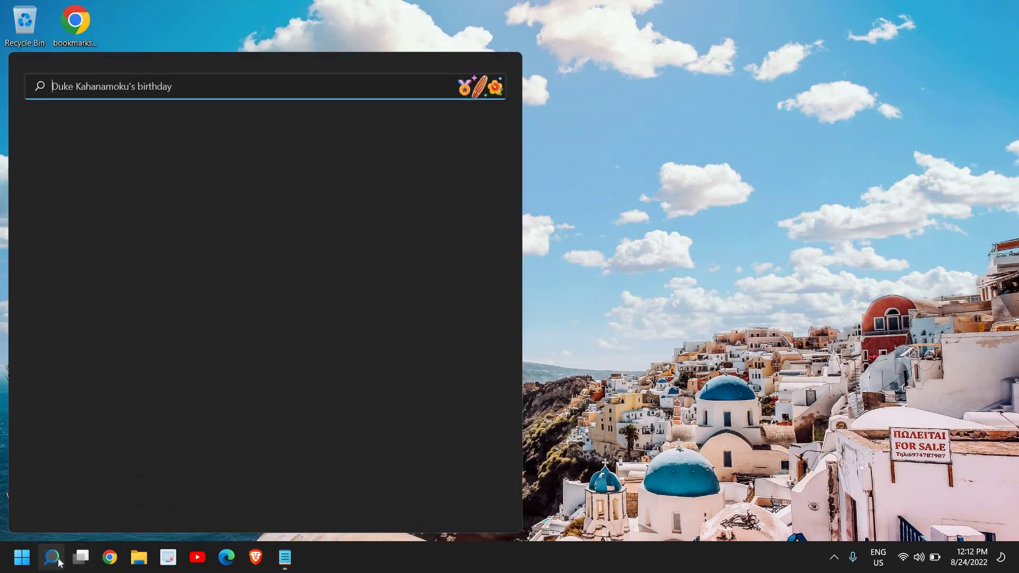
{"action": "type", "text": "cmd"}
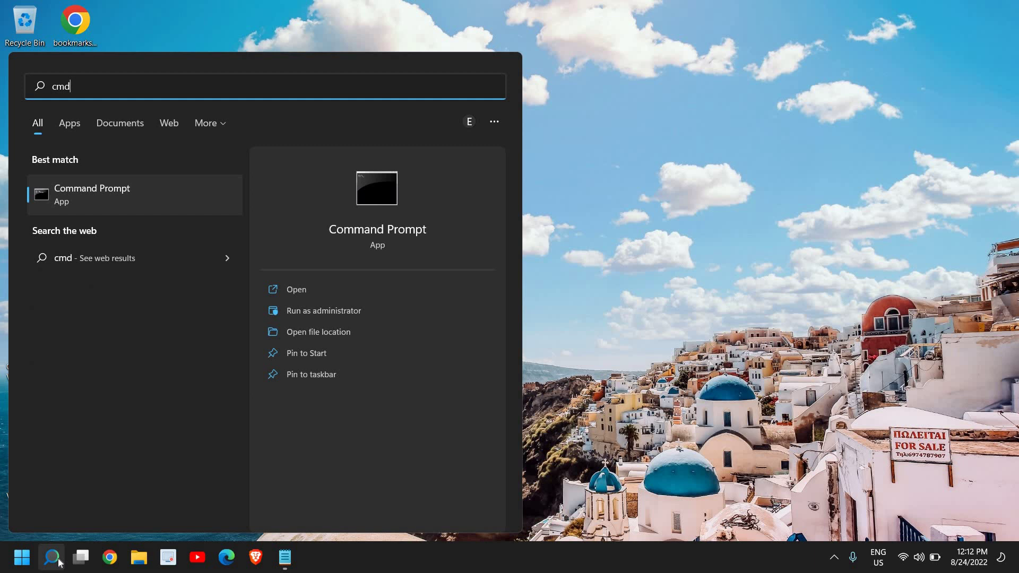
{"action": "left_click", "coordinate": [339, 316]}
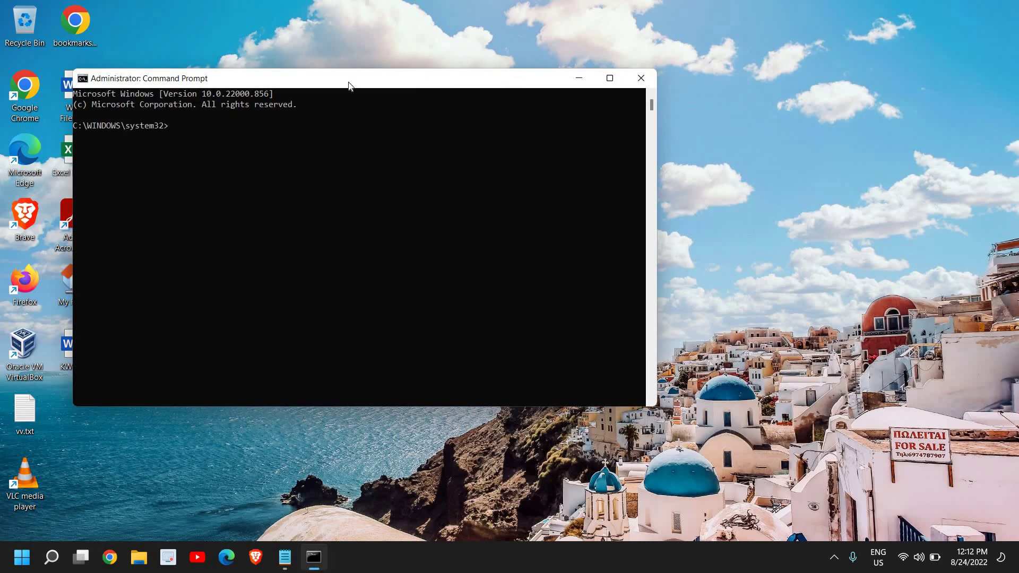
- Drag the administrator console window right and down onto the desktop
{"action": "left_click_drag", "start_coordinate": [349, 85], "coordinate": [450, 127]}
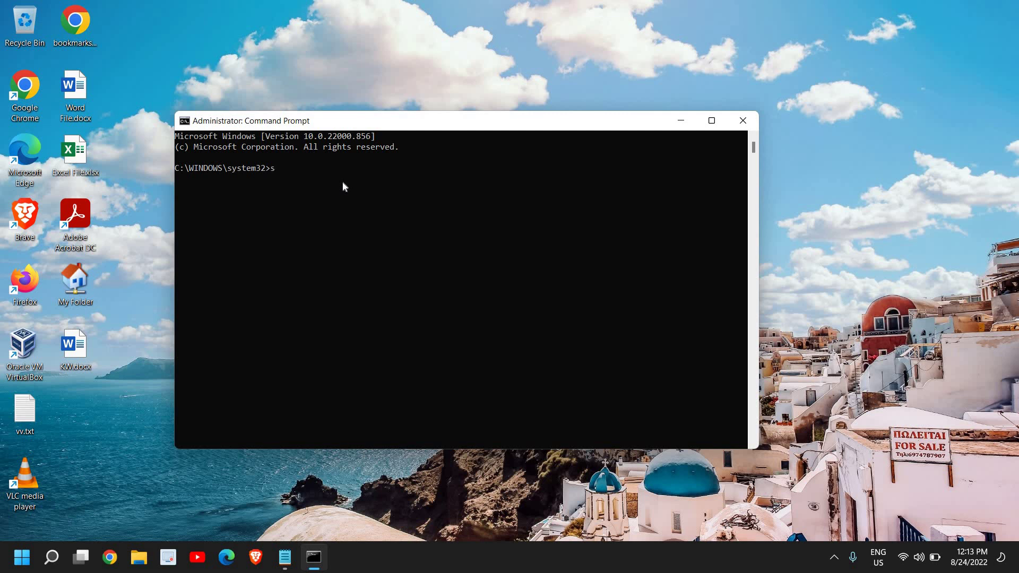
{"action": "type", "text": "sfc "}
{"action": "type", "text": "/scannow"}
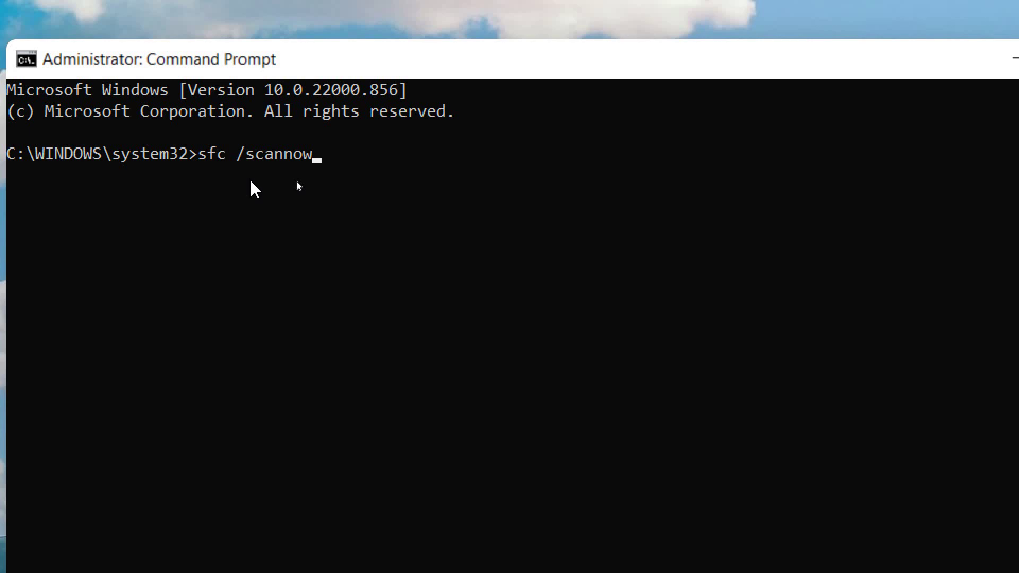
- Run sfc /scannow so the system scan starts and reports progress
{"action": "key", "text": "Return"}
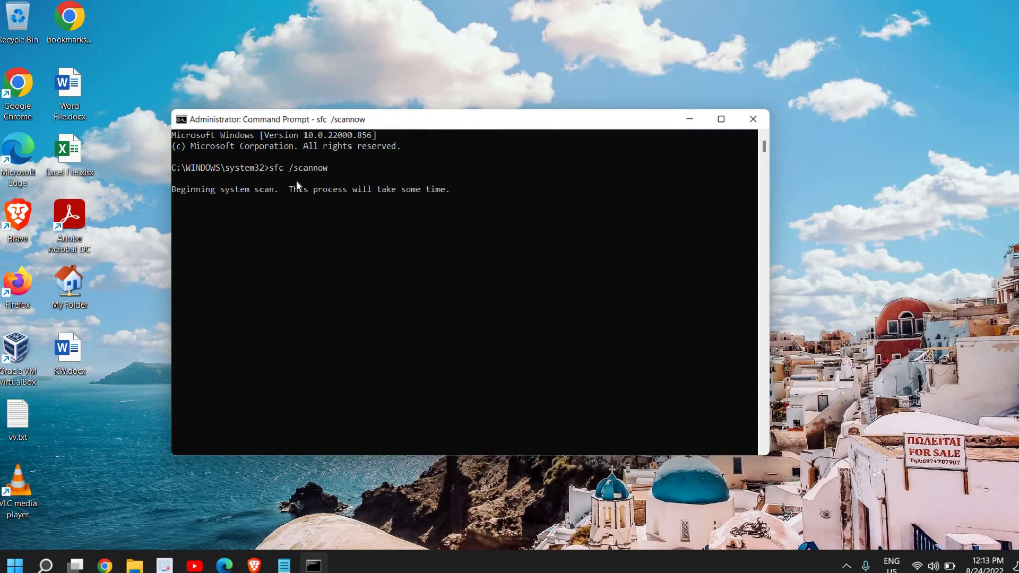